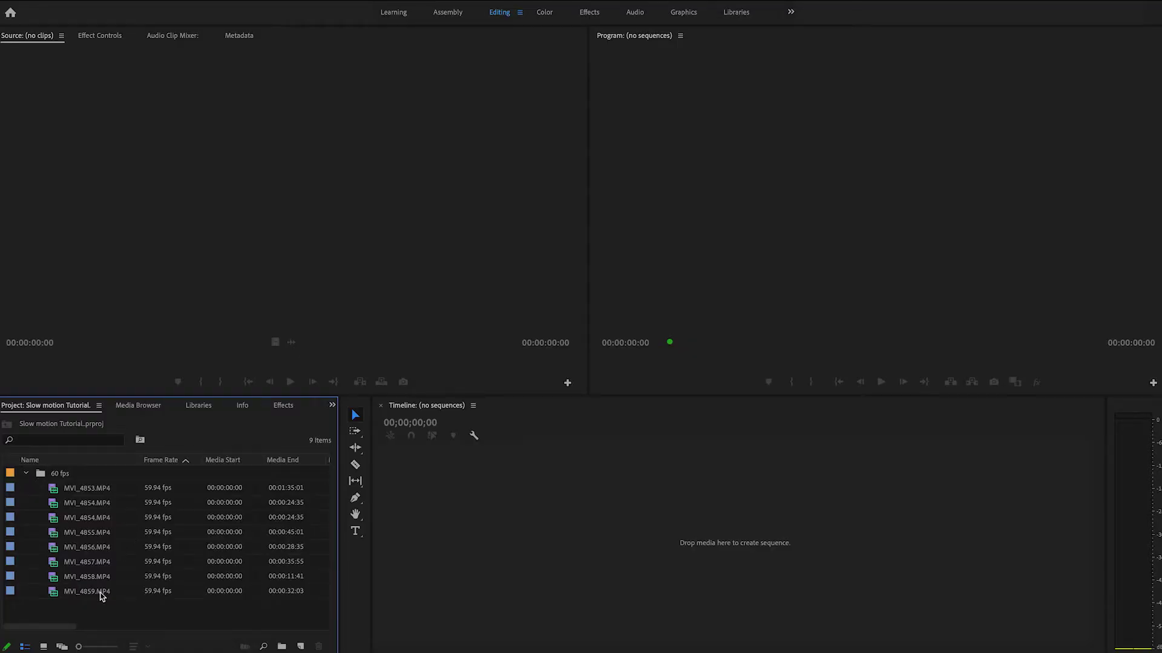
Open the MVI_4853.MP4 clip from the 60 fps bin in the source monitor and play part of it
click(54, 490)
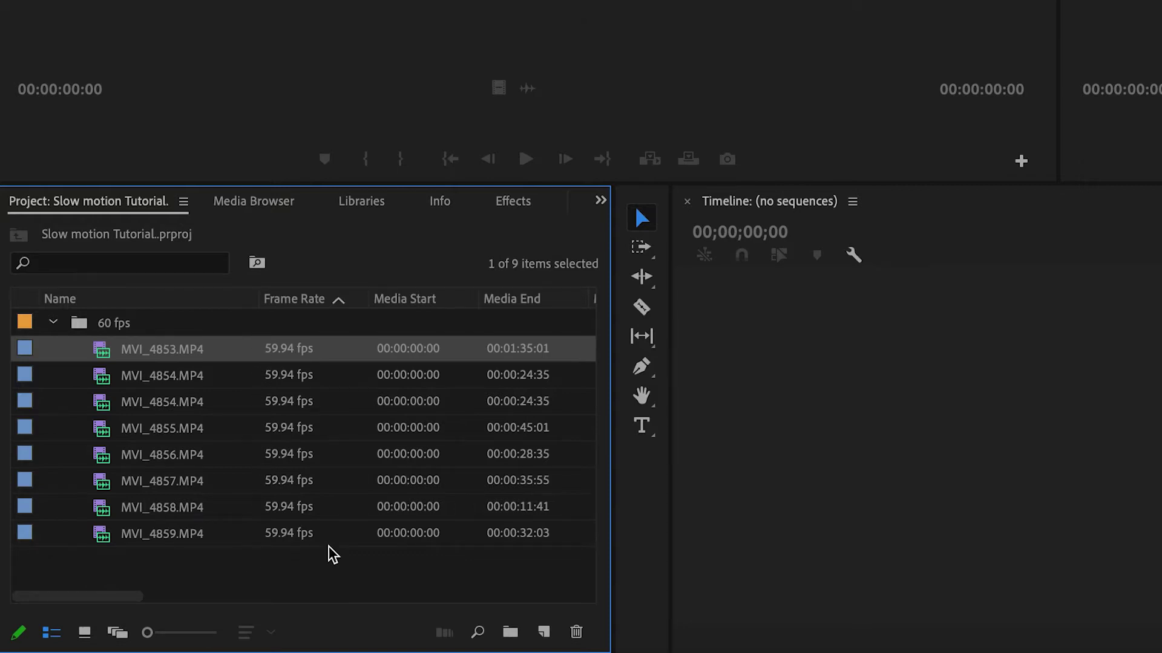
double_click(102, 349)
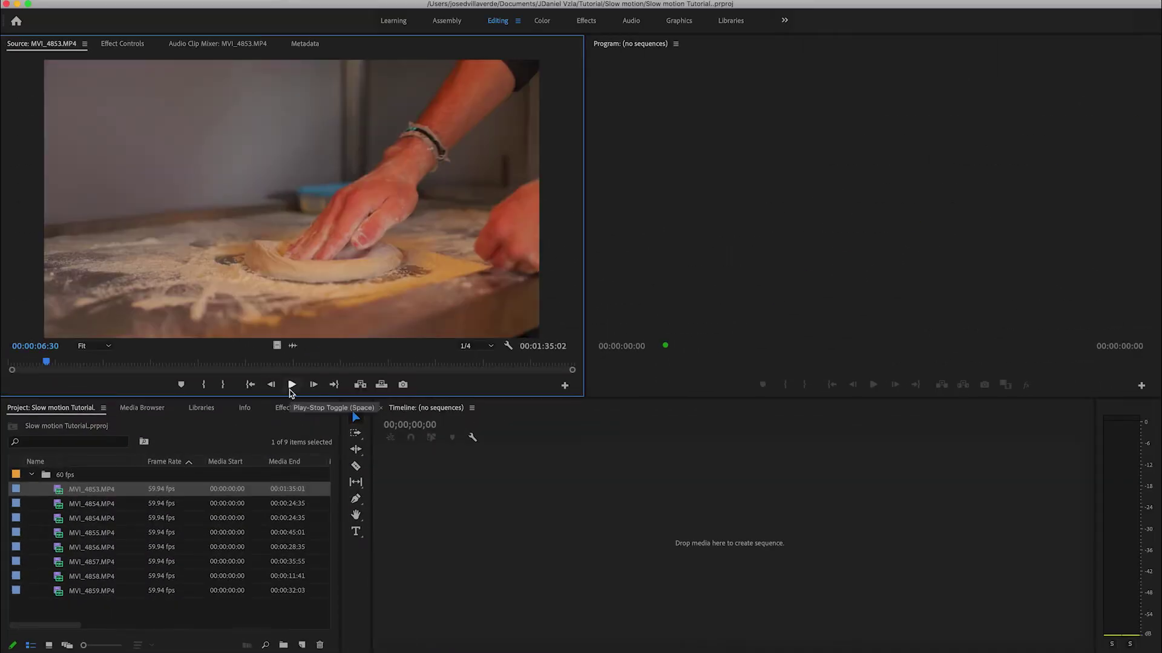
click(291, 385)
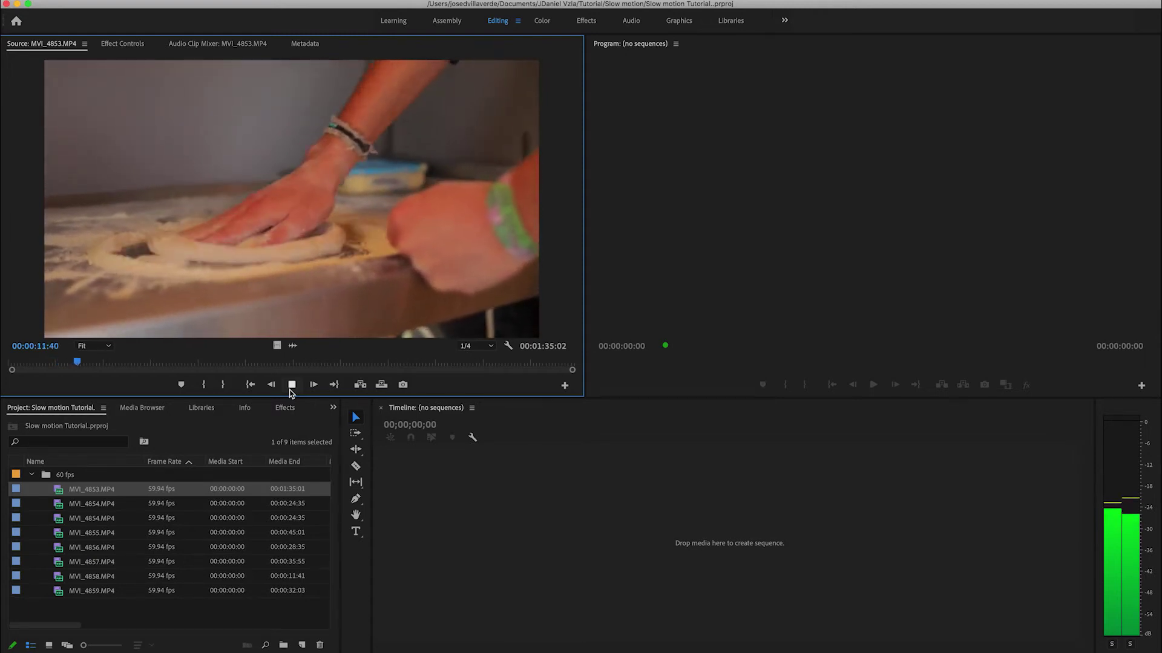
click(290, 389)
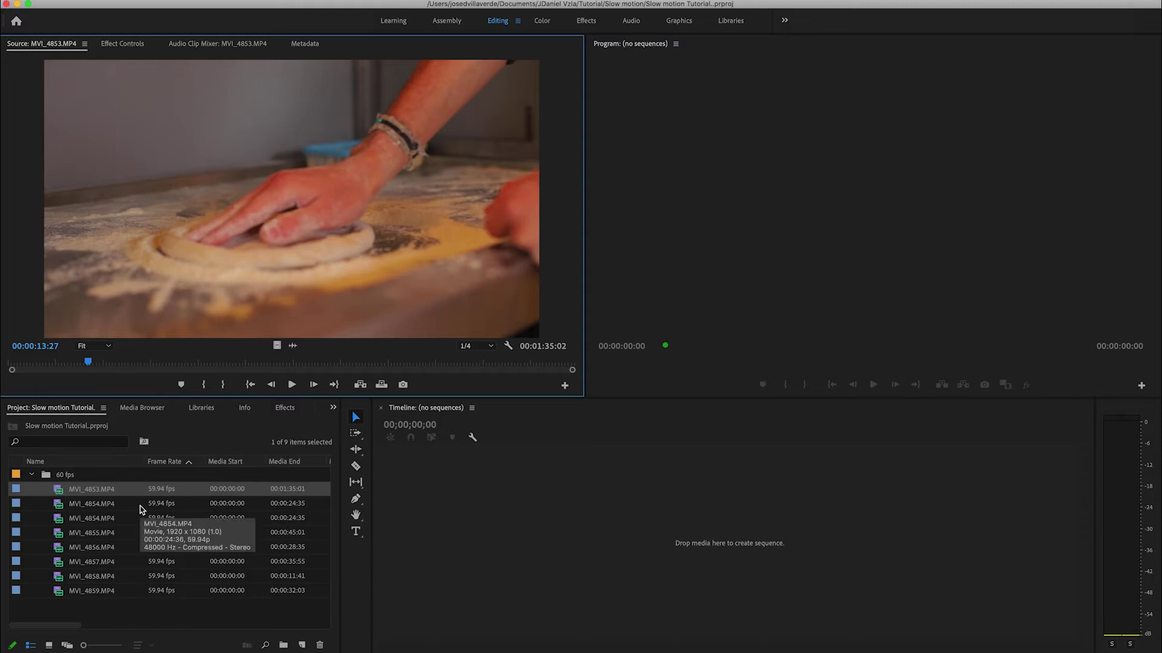
Create a new sequence outside the 60 fps bin with the DSLR 1080p24 preset, keeping the default name Sequence 04
click(52, 613)
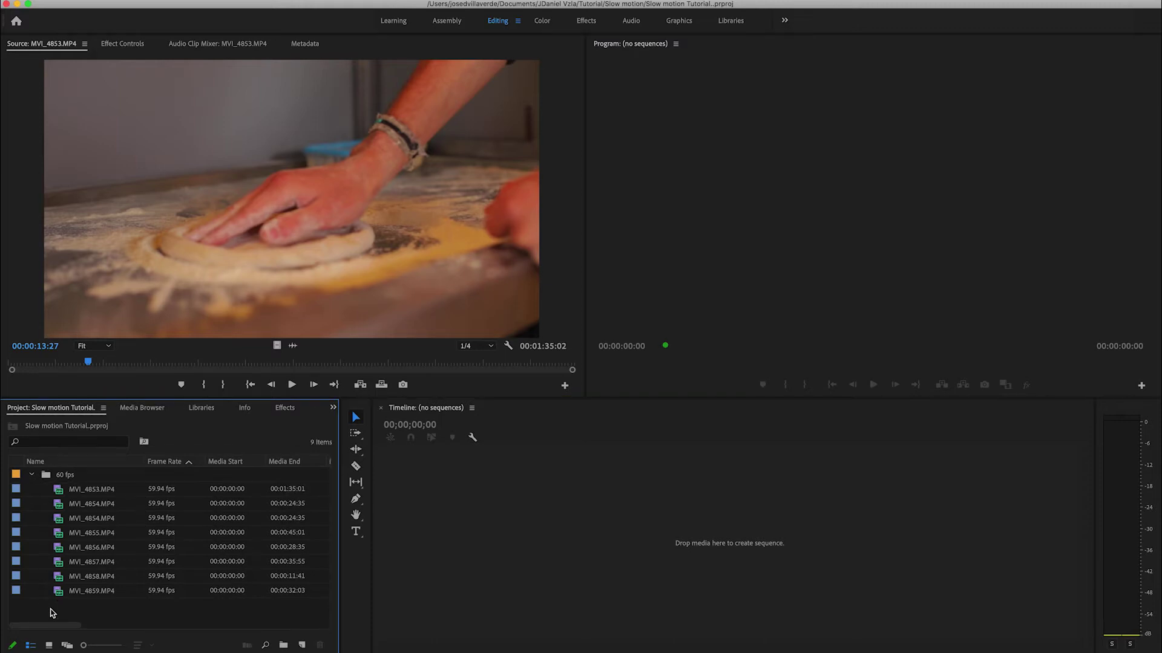
click(109, 0)
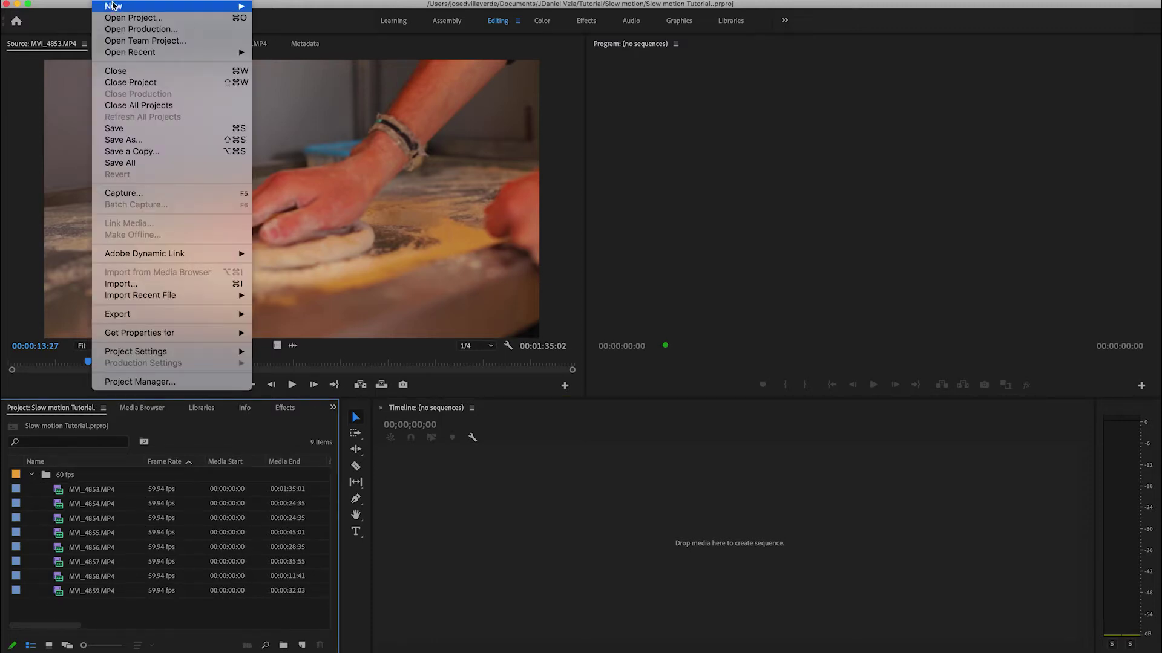
mouse_move(114, 6)
click(303, 46)
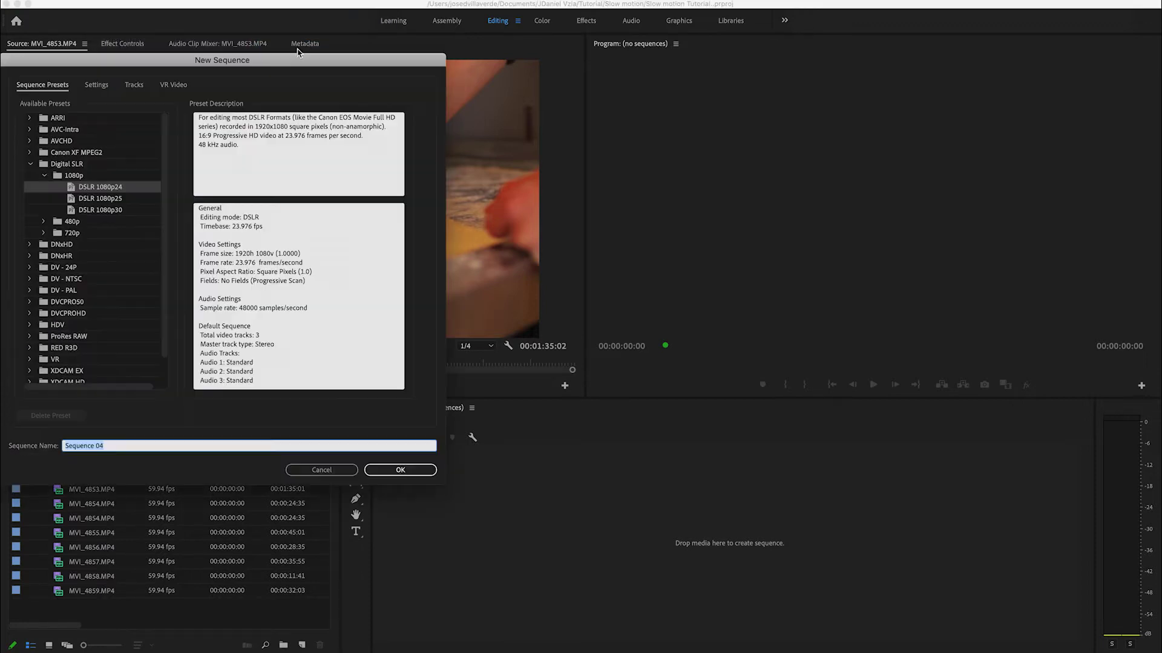
click(388, 472)
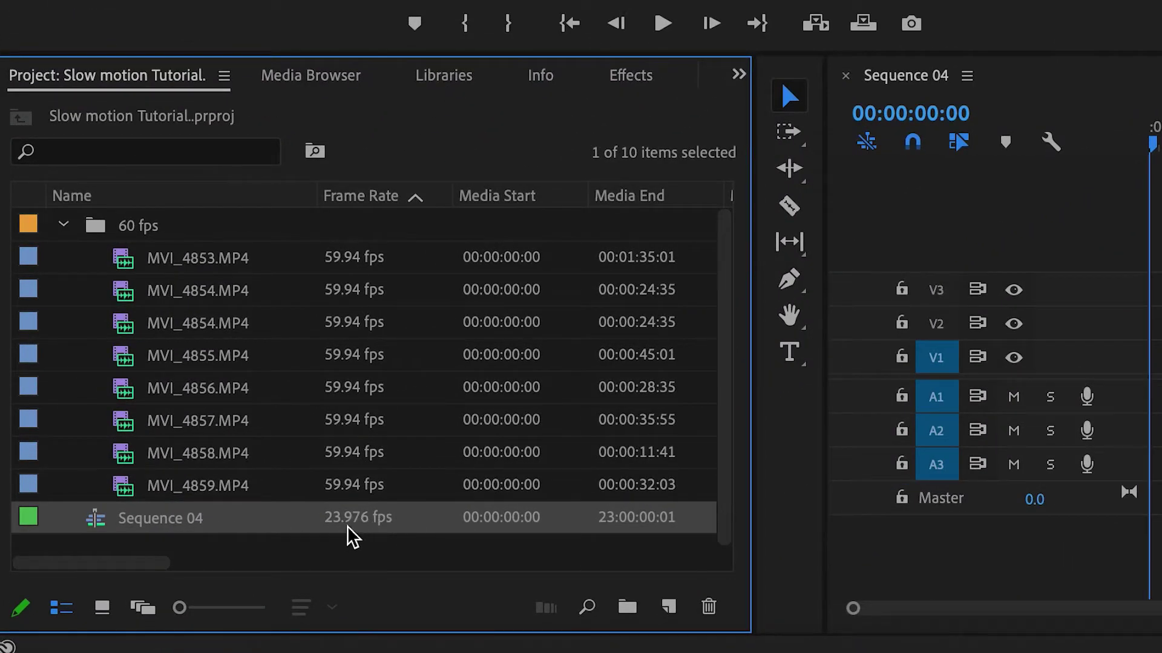
Paste a copy of MVI_4853.MP4 outside the 60 fps bin, at the root of the project
mouse_move(374, 536)
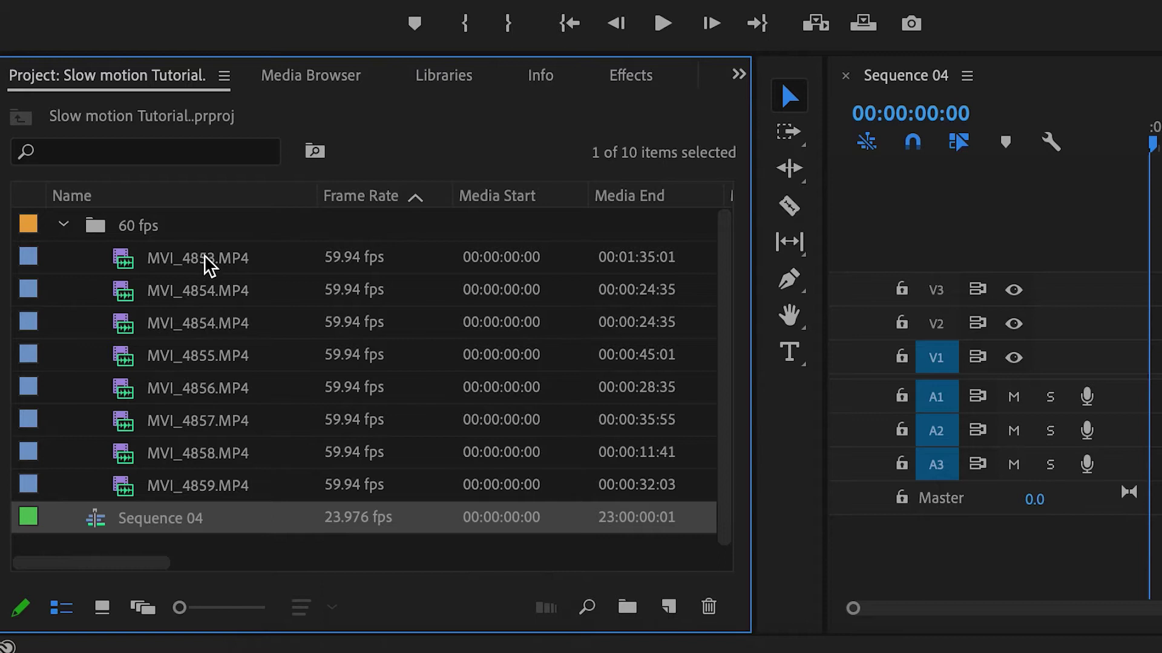
click(224, 263)
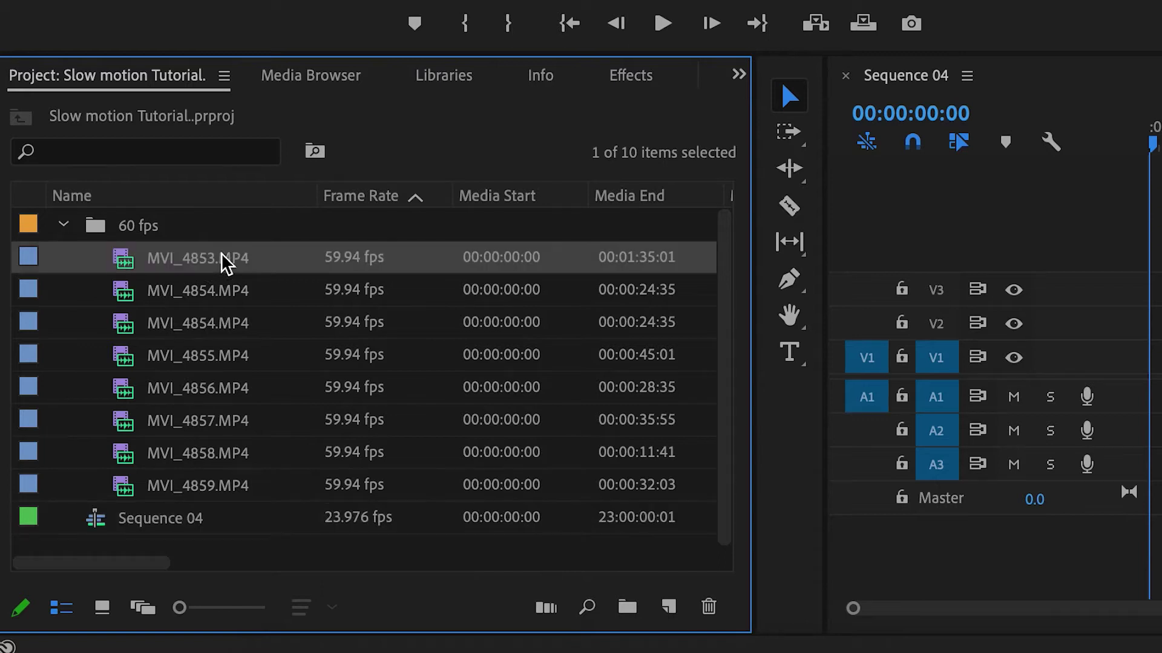
click(140, 544)
key(ctrl+v)
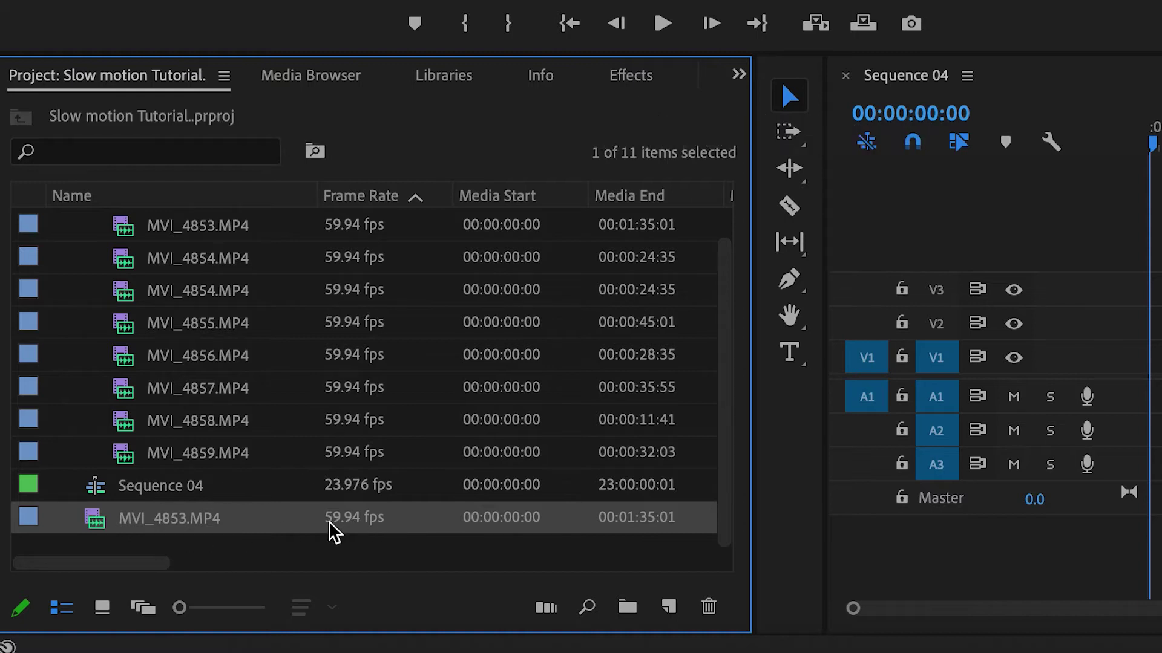
mouse_move(357, 528)
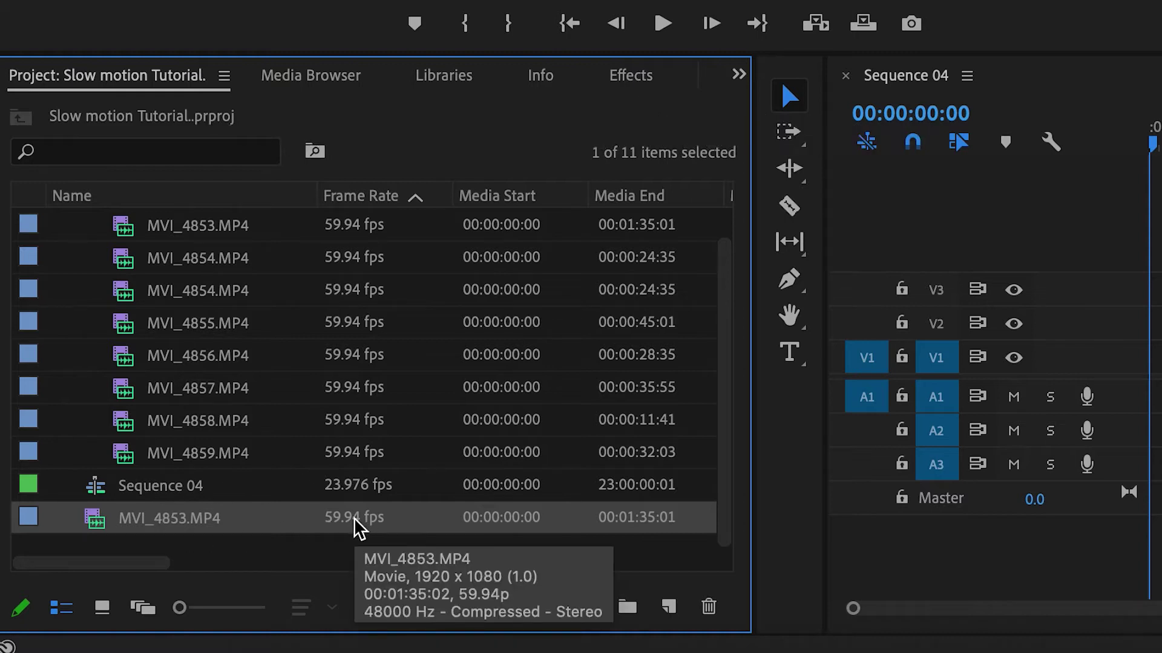
Interpret all eight clips in the 60 fps bin with an assumed frame rate of 23.976 fps
scroll(280, 401, up, 1)
scroll(280, 399, right, 1)
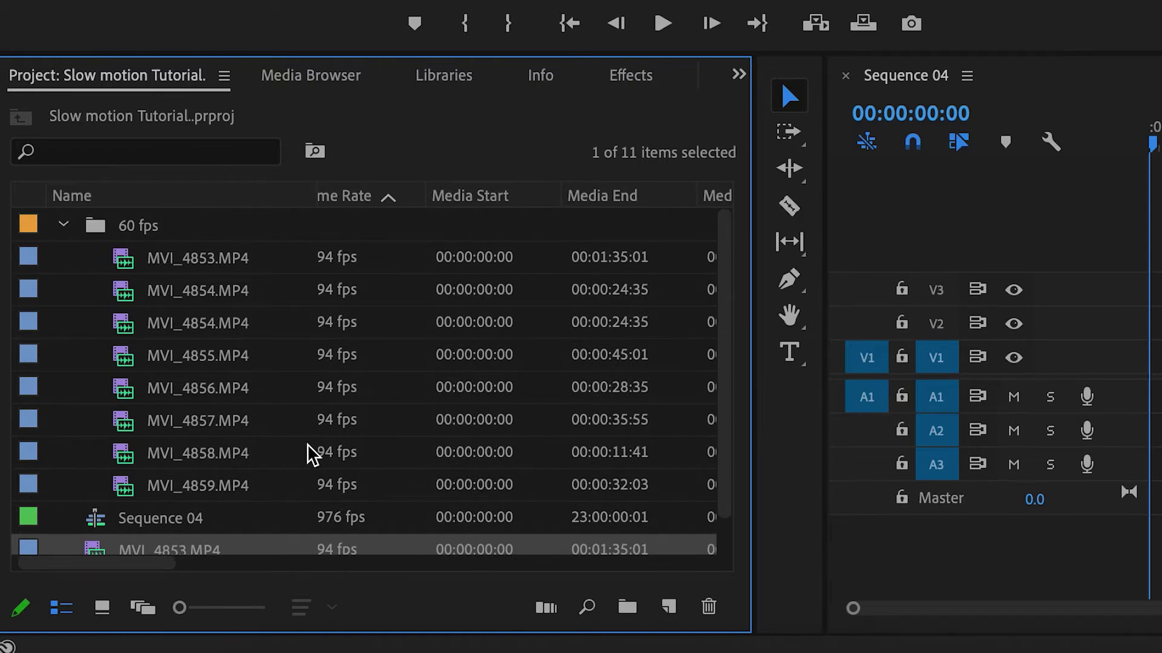
click(221, 485)
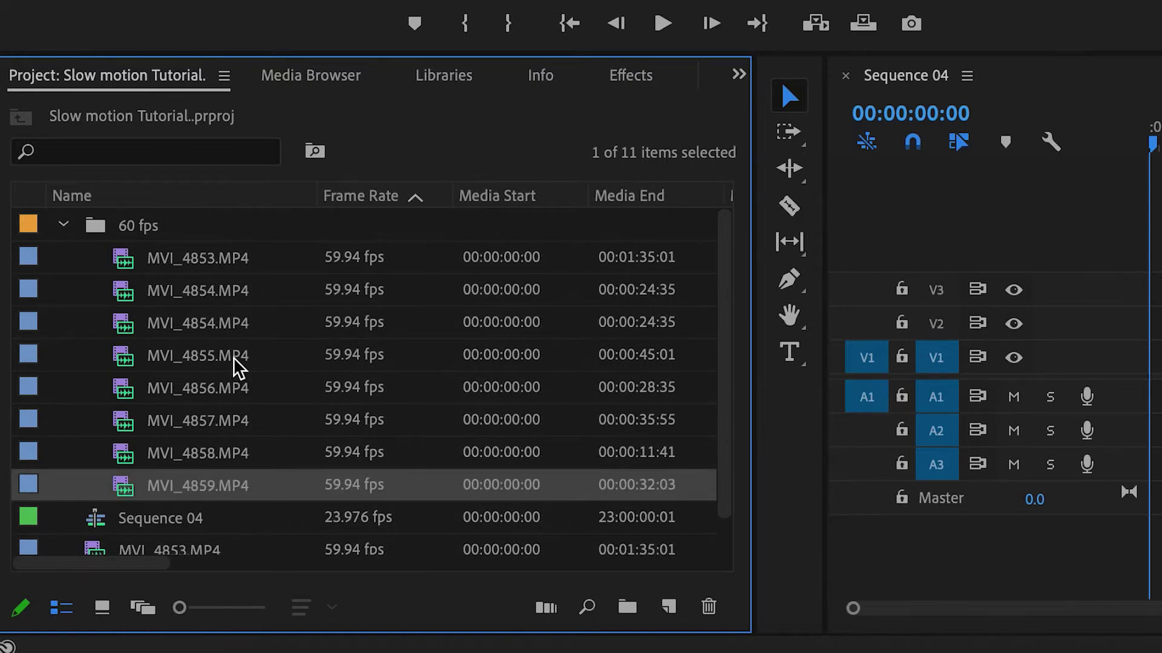
shift+click(226, 266)
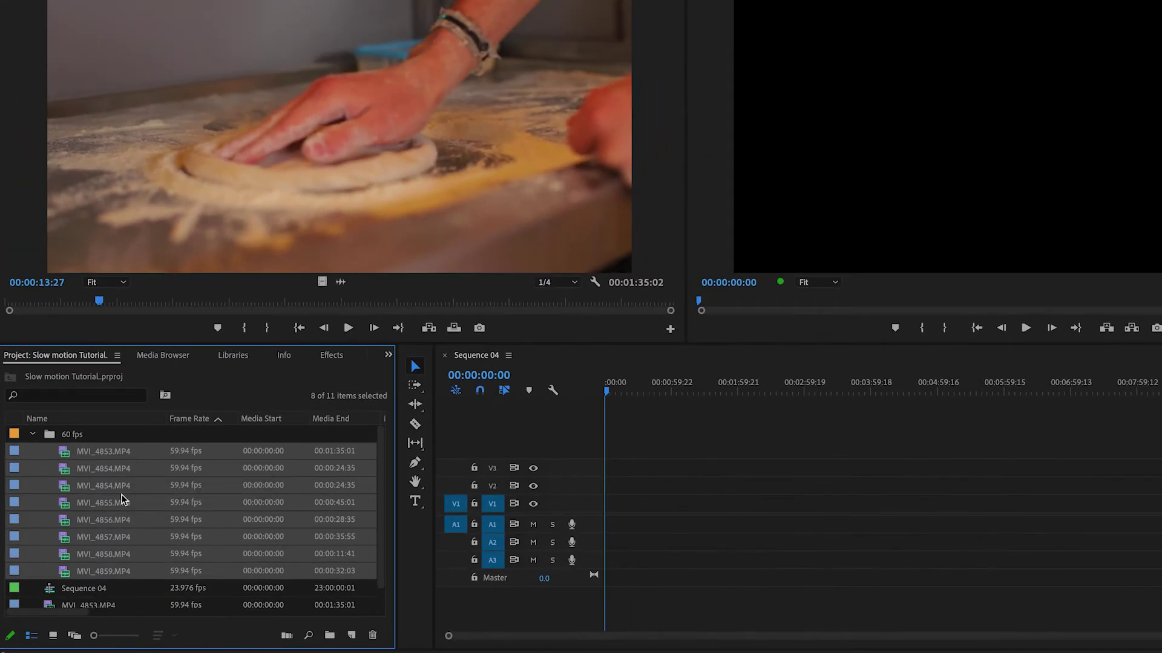
right_click(121, 499)
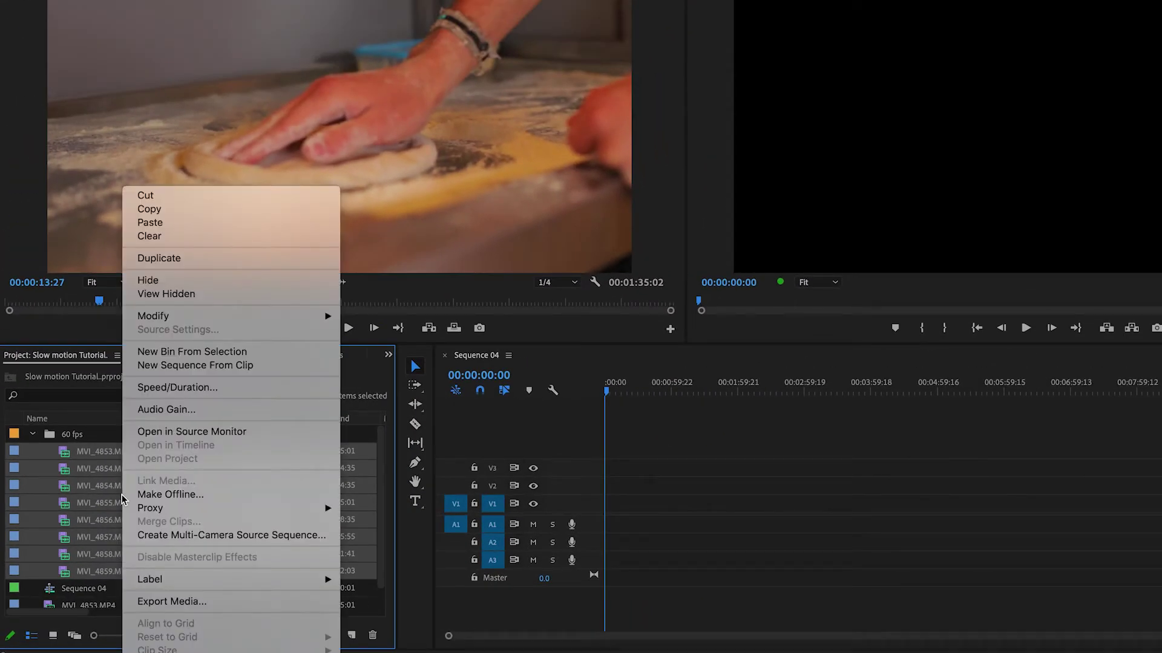
mouse_move(317, 311)
click(375, 330)
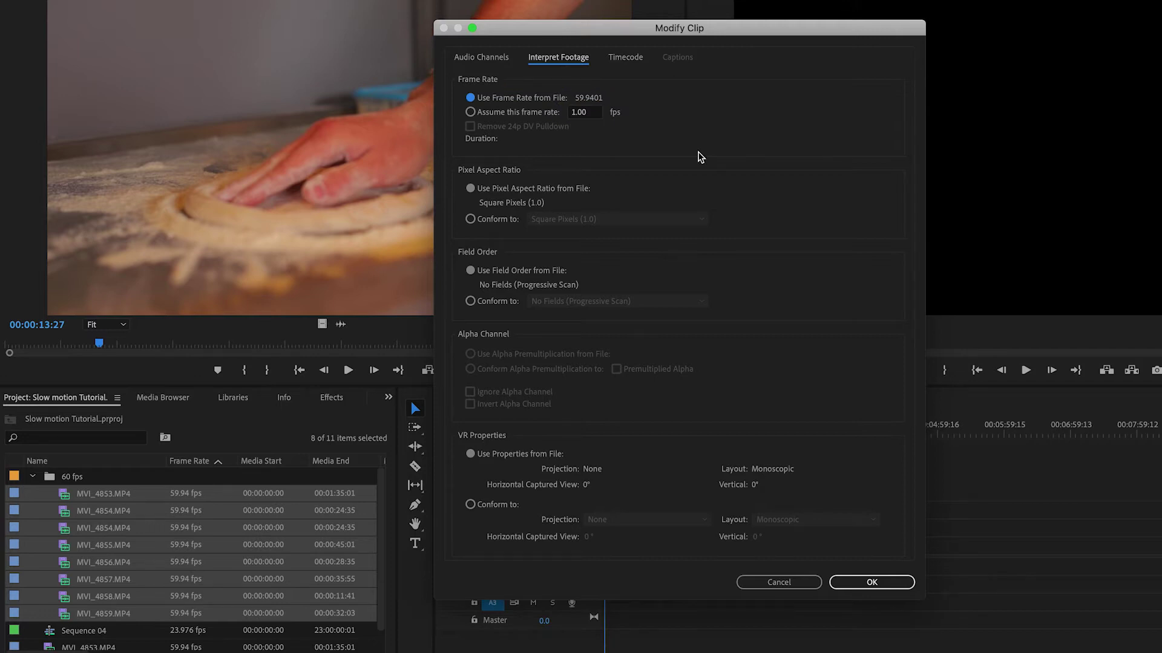
click(592, 115)
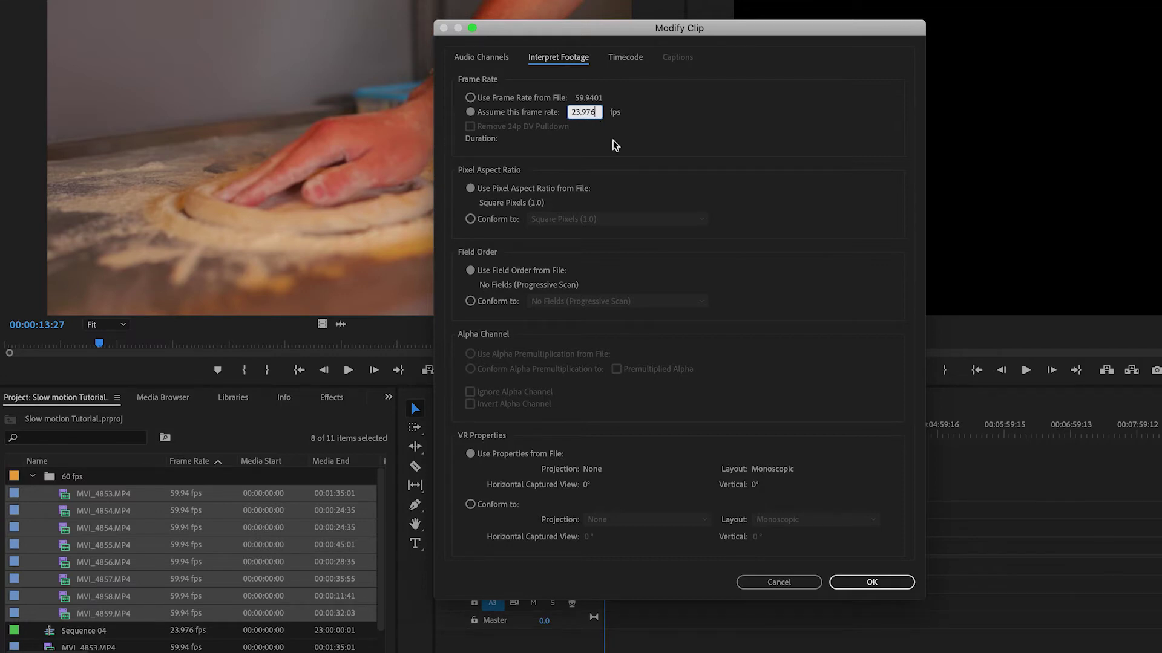
click(871, 582)
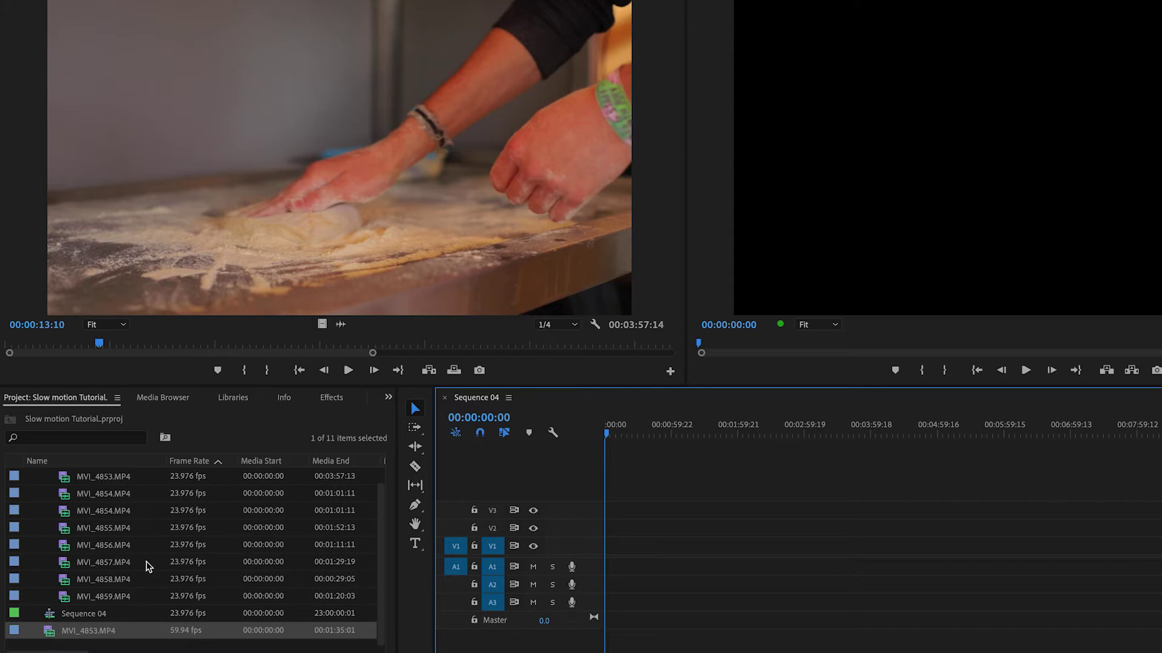
Play the reinterpreted MVI_4853.MP4 from the 60 fps bin in the source monitor to check its slow motion
double_click(106, 498)
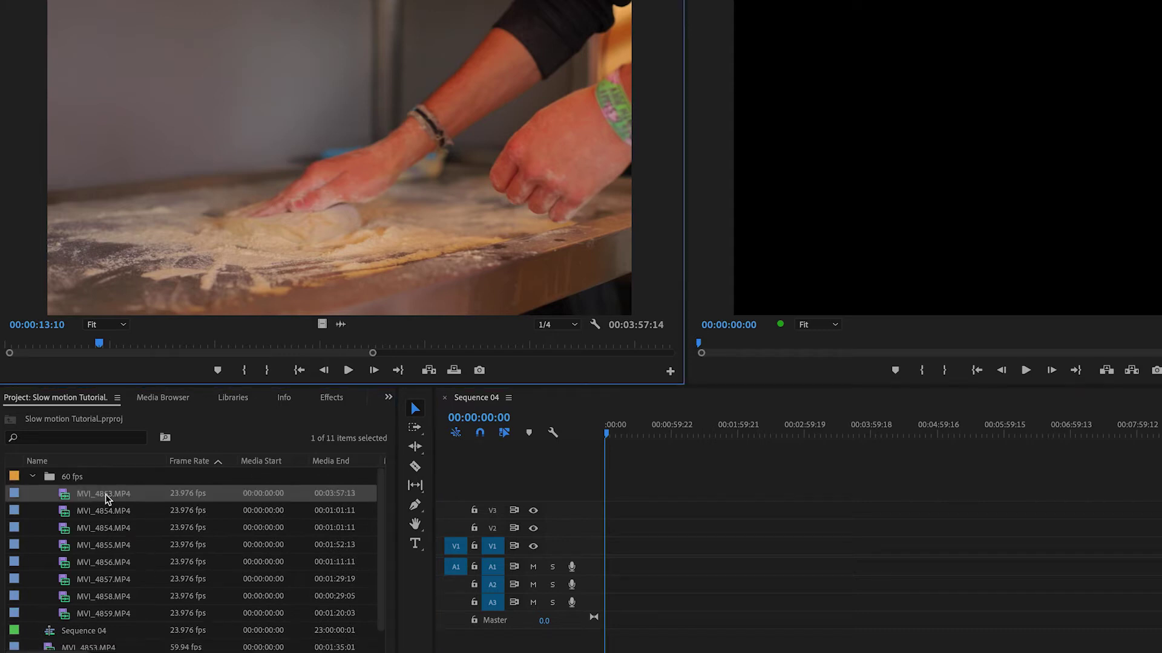
click(348, 370)
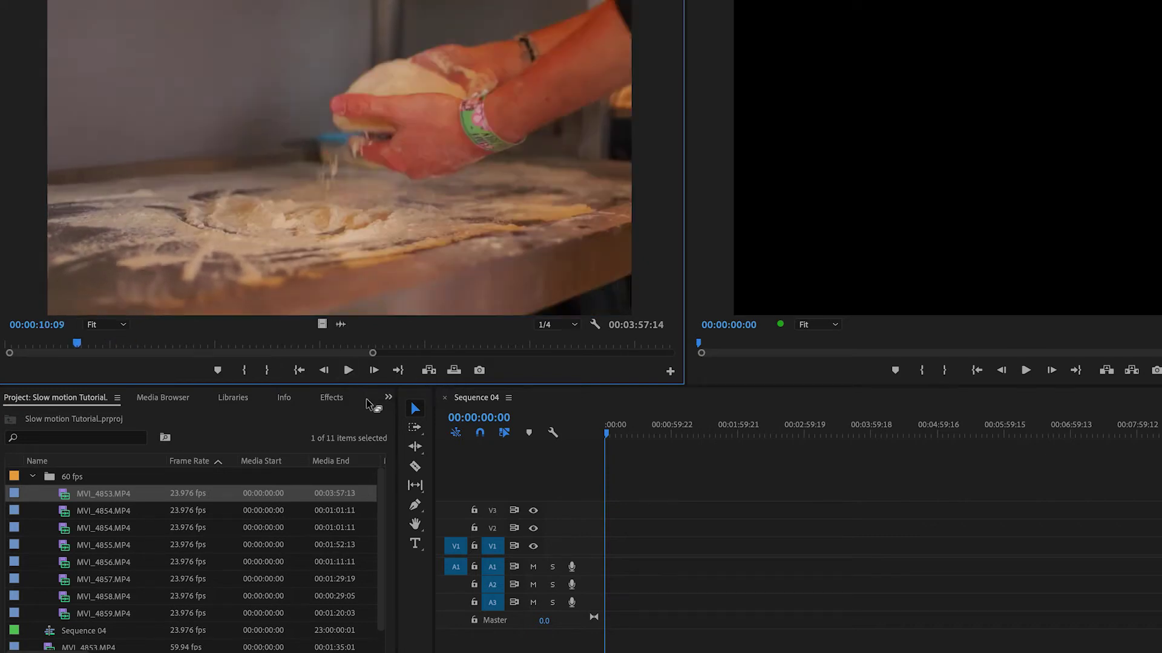
click(345, 371)
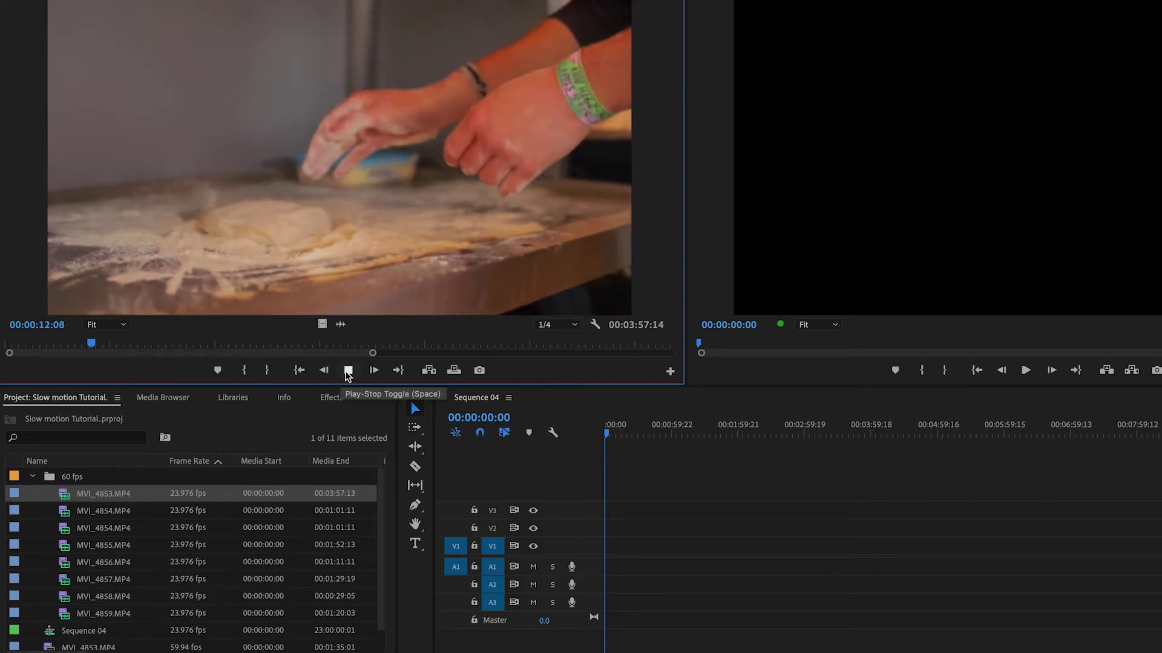
click(348, 371)
Place the 23.976 fps MVI_4853.MP4 at the start of track V1 and the 59.94 fps copy after it with a gap
drag(68, 500, 604, 563)
scroll(168, 629, down, 1)
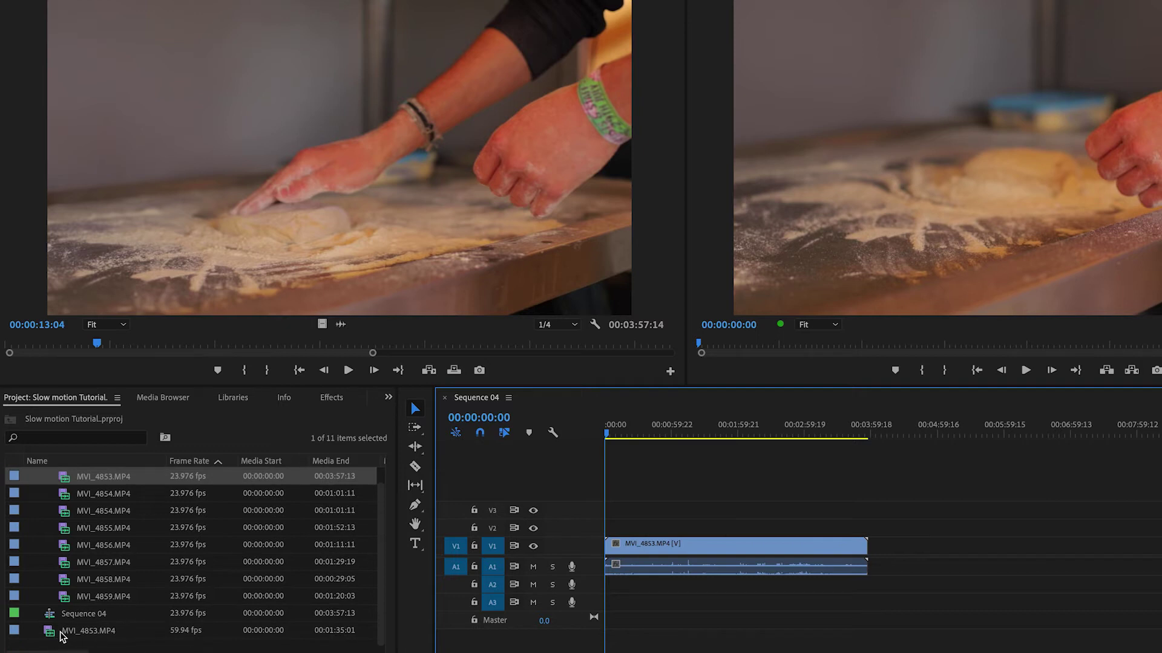
drag(54, 633, 895, 543)
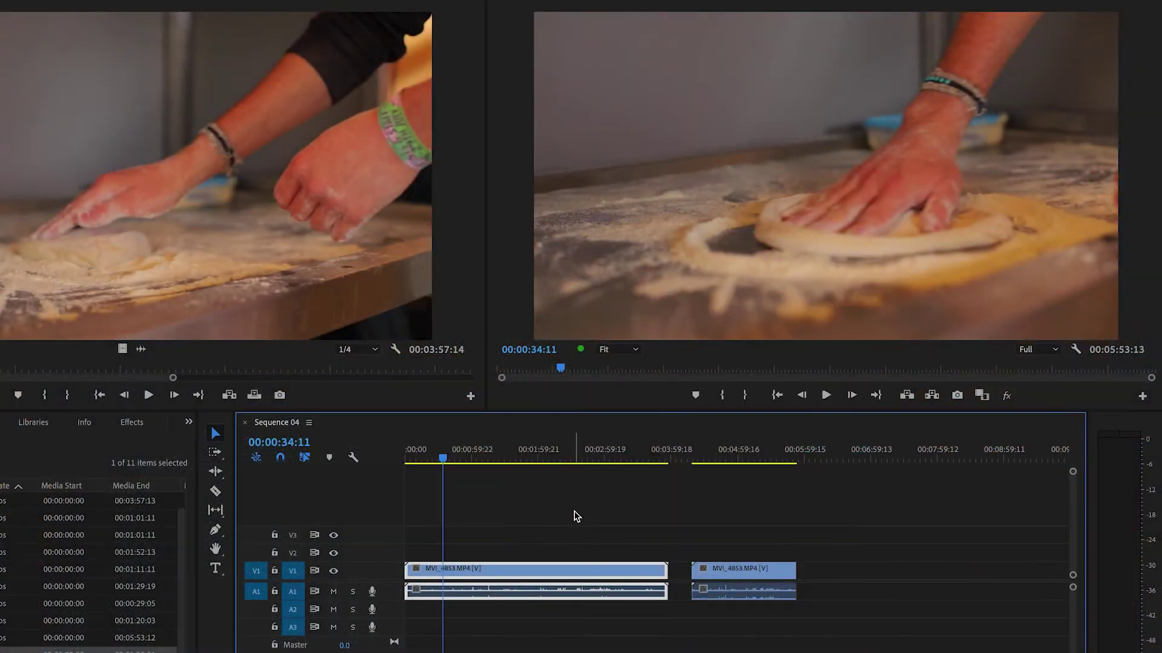
Delete the 59.94 fps clip from the sequence and place a duplicate of the slowed MVI_4853.MP4 further along V1
click(745, 574)
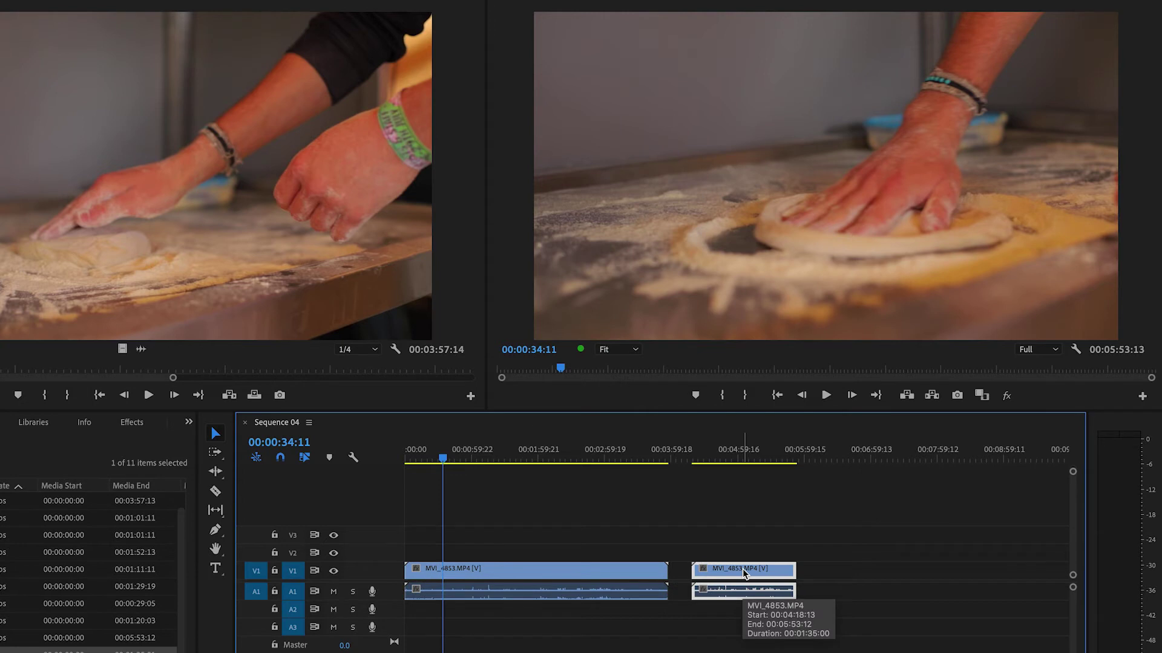
key(Delete)
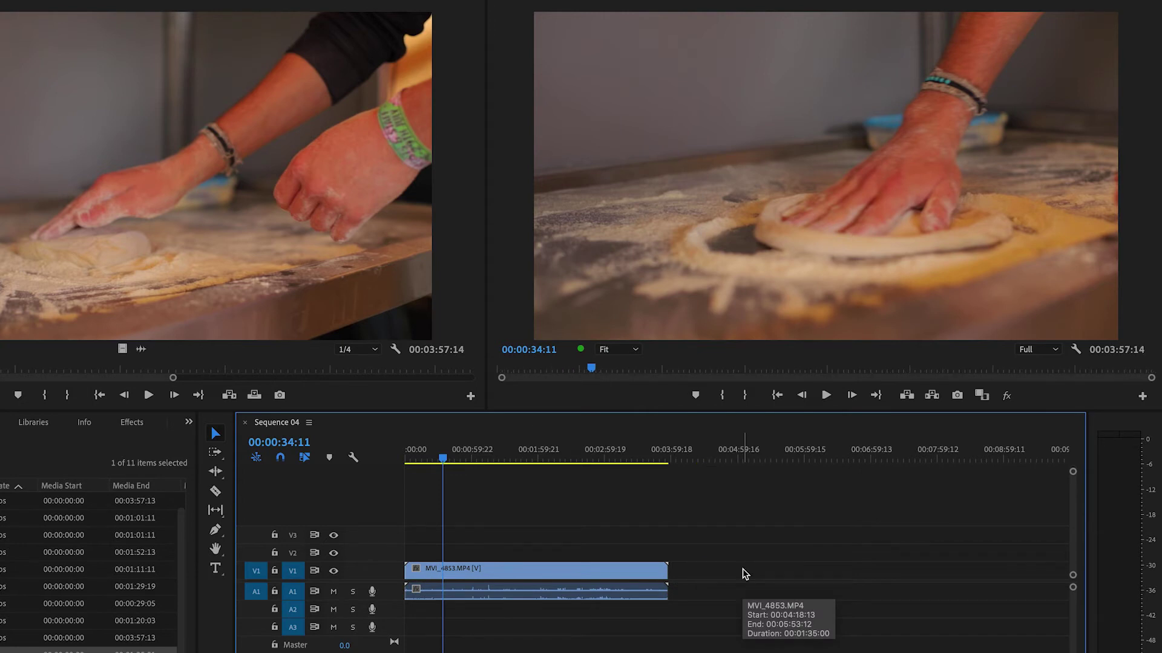
click(478, 572)
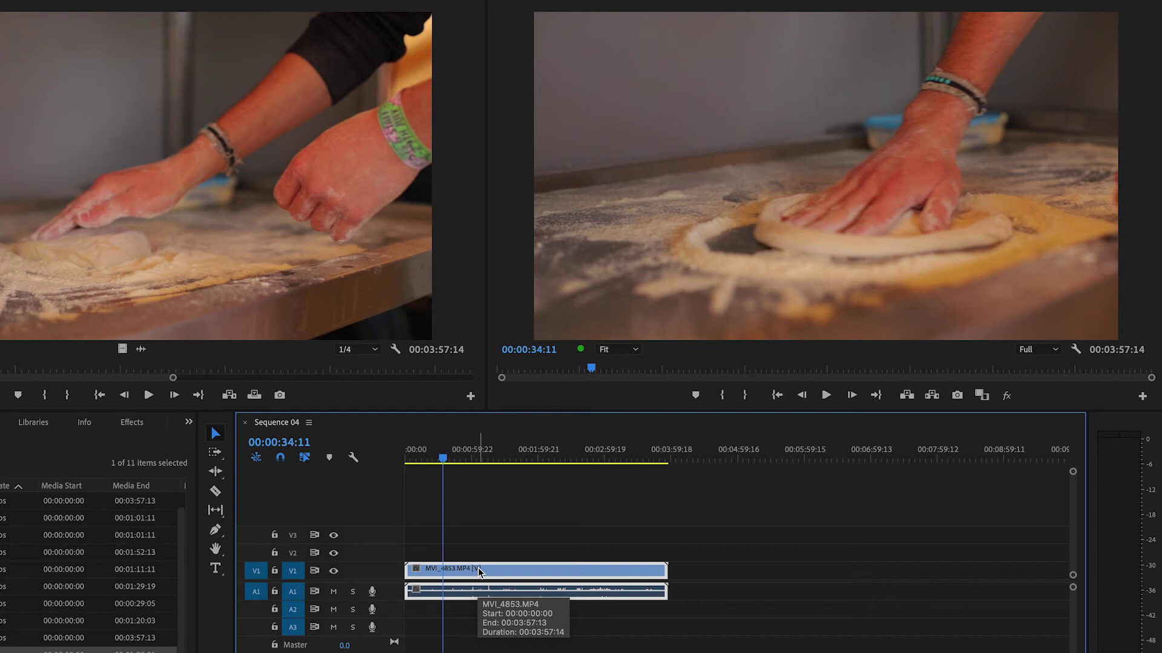
drag(478, 572, 806, 568)
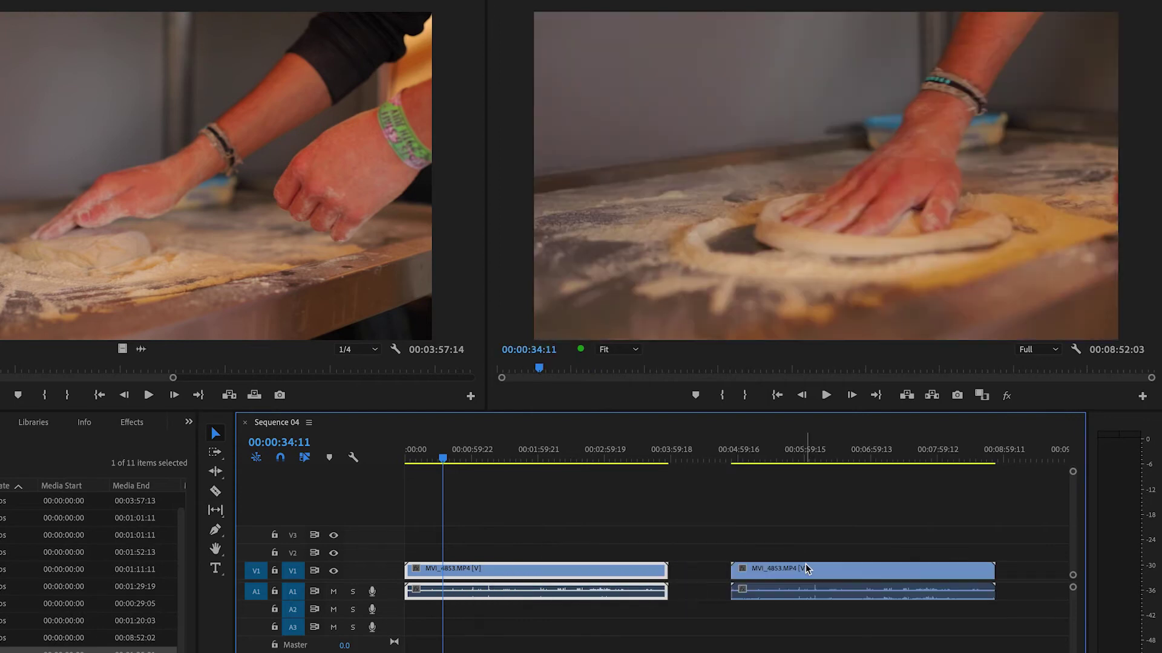
Set the speed of the first MVI_4853.MP4 clip in the sequence to 250%
right_click(461, 575)
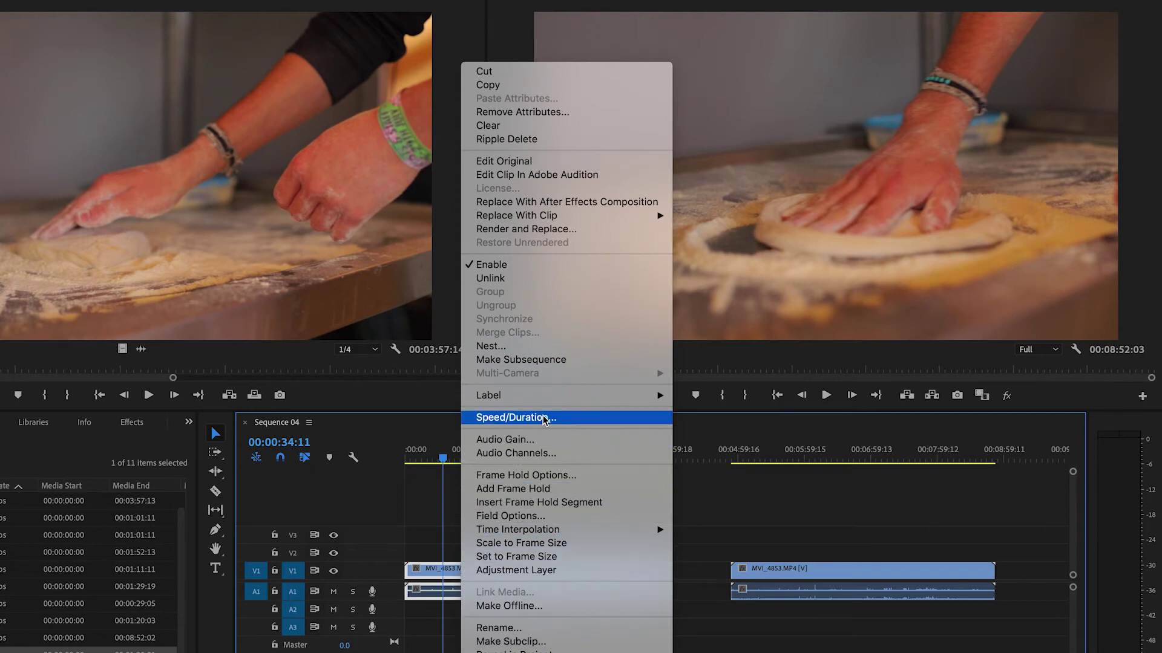
key(Escape)
click(1, 1)
click(18, 6)
drag(301, 102, 396, 123)
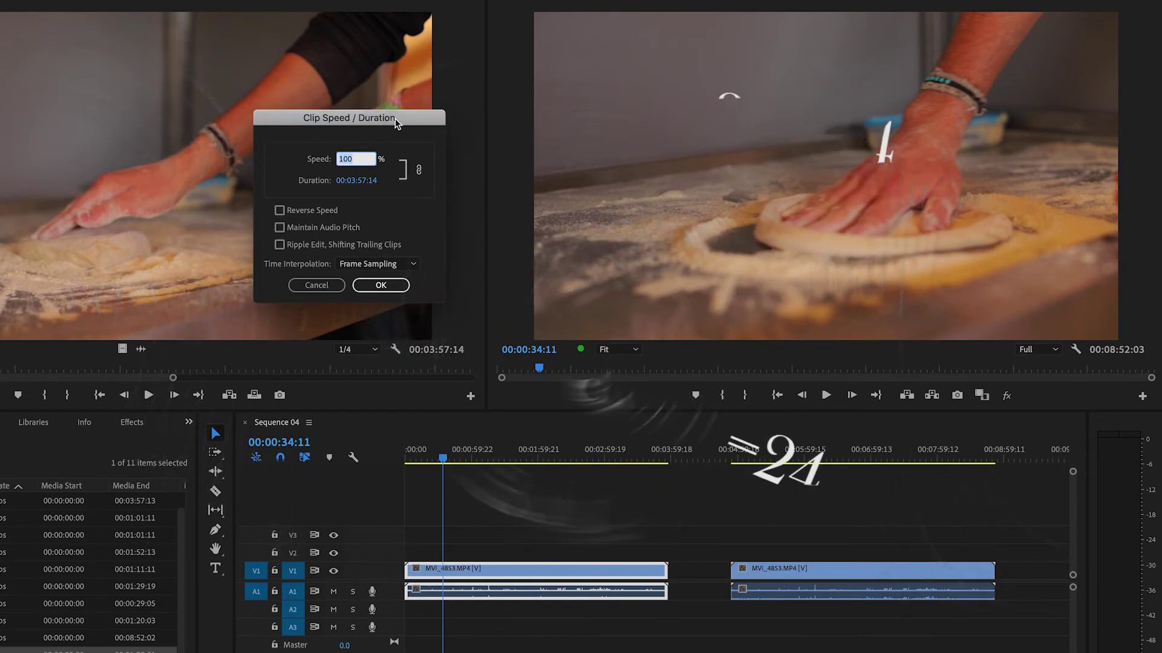
text(250)
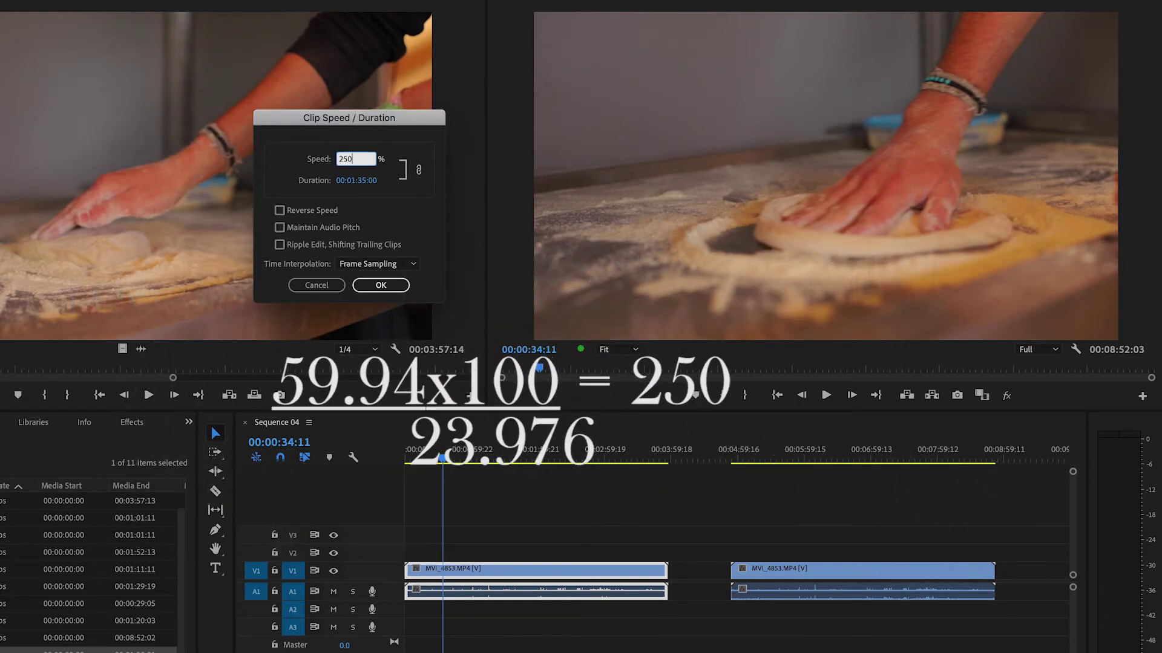
key(Return)
Play part of the sped-up first clip and part of the slow-motion second clip to compare their speeds
click(415, 458)
key(space)
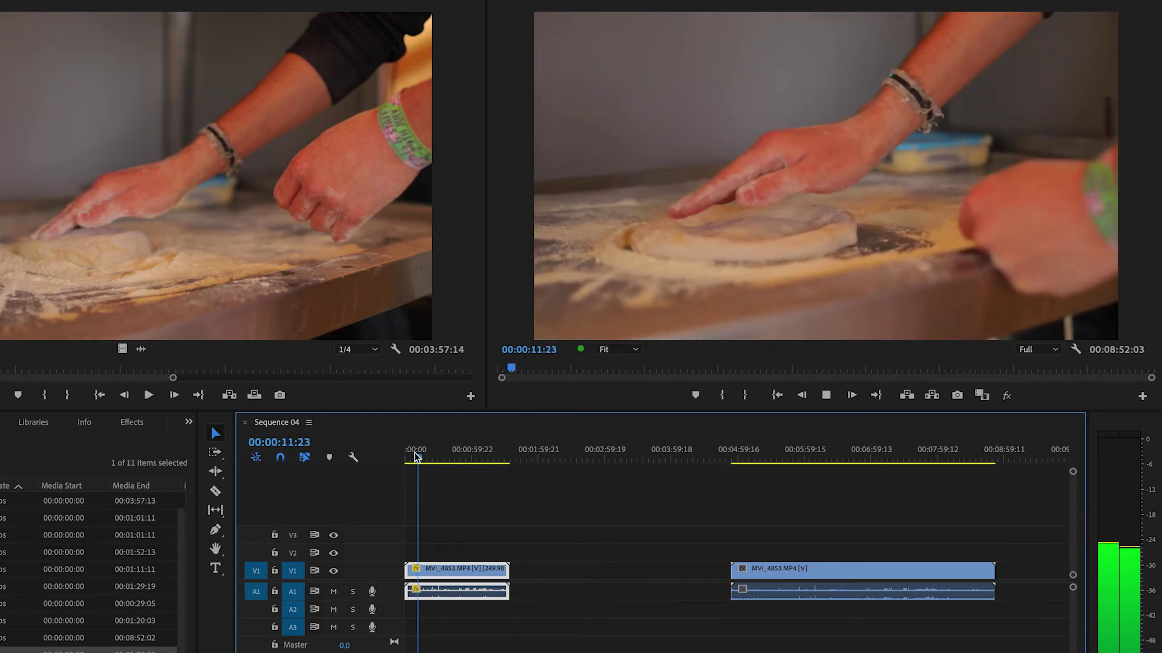
key(space)
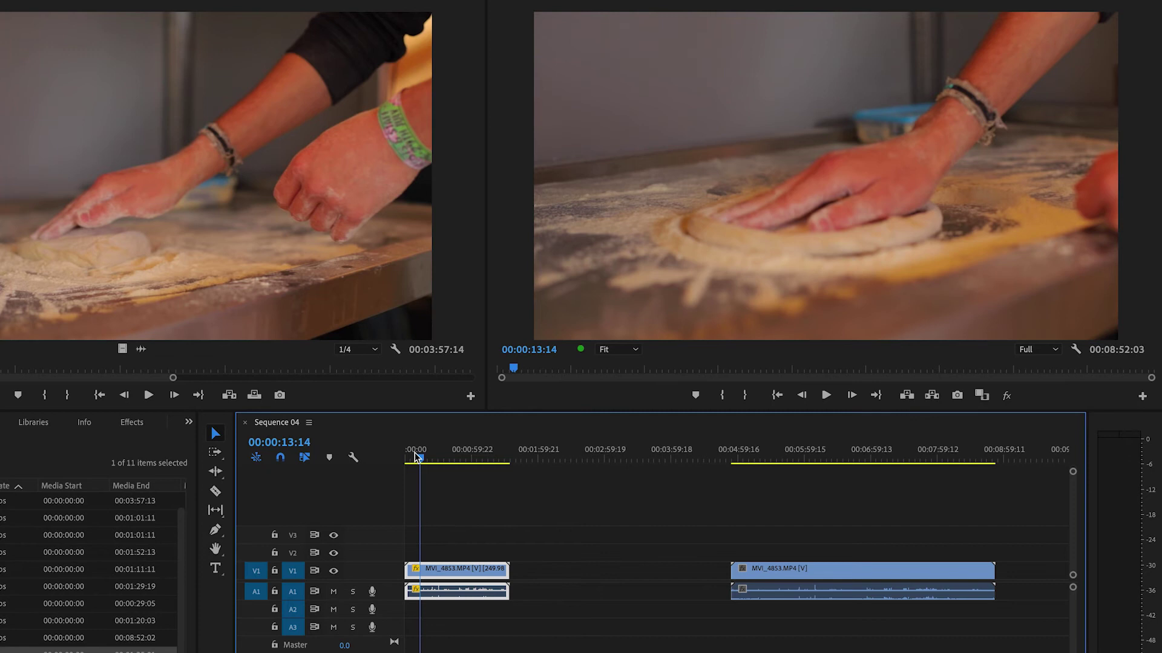
click(755, 458)
key(space)
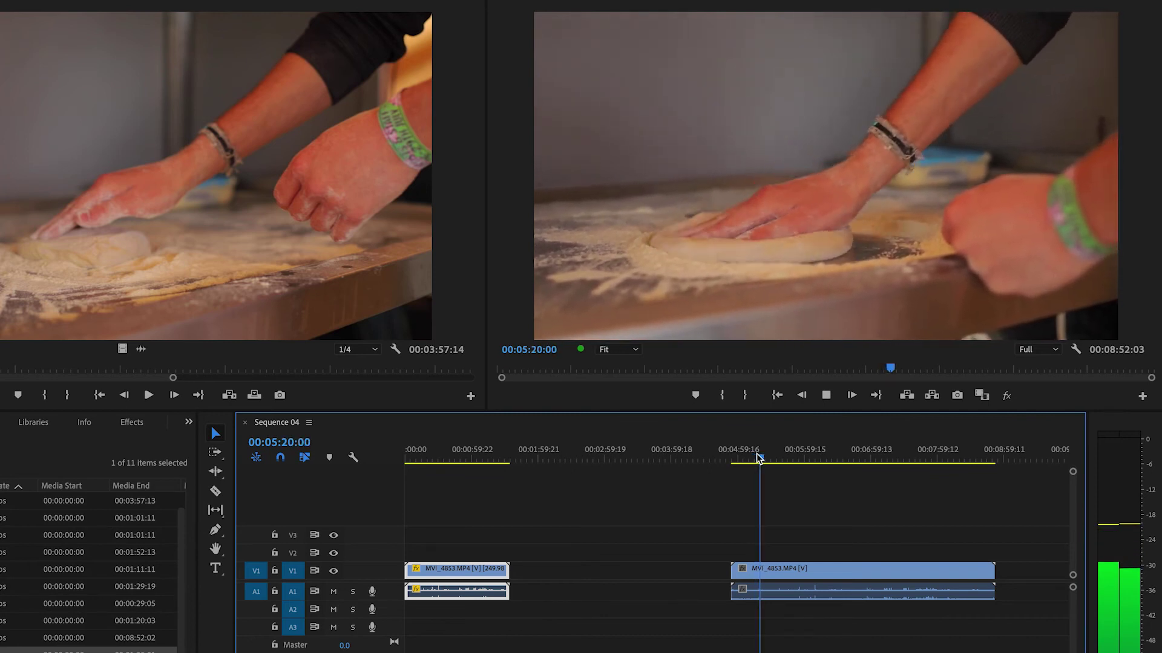
key(space)
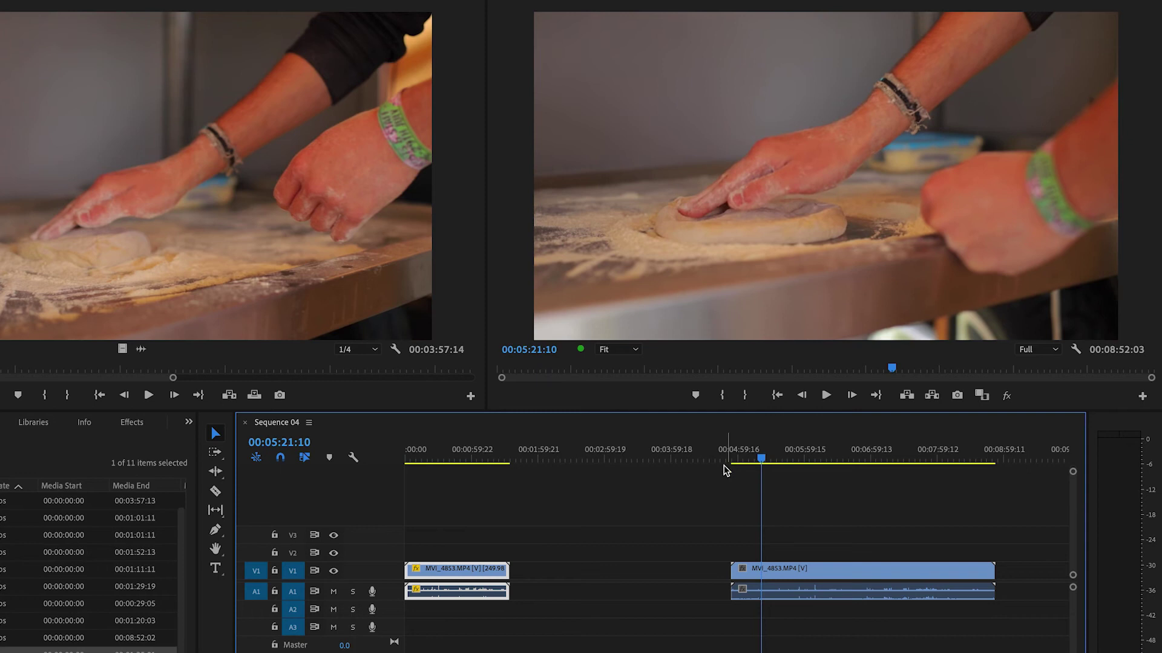
Show the Time Remapping speed control on the second MVI_4853.MP4 clip in the sequence
click(744, 570)
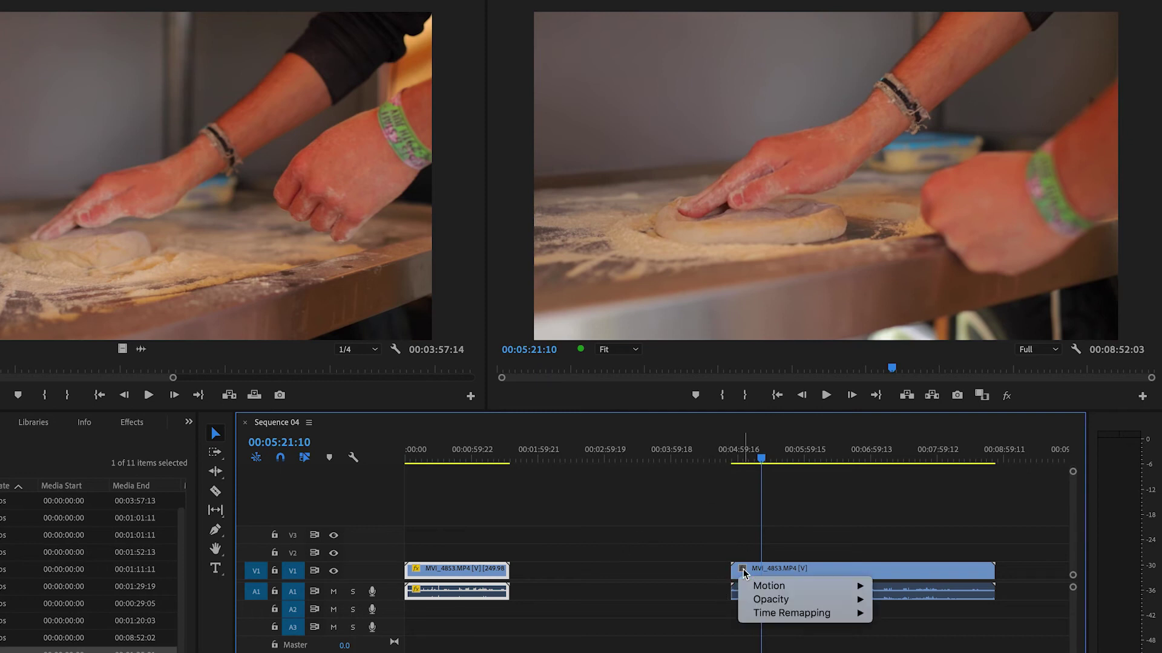
mouse_move(842, 614)
click(902, 614)
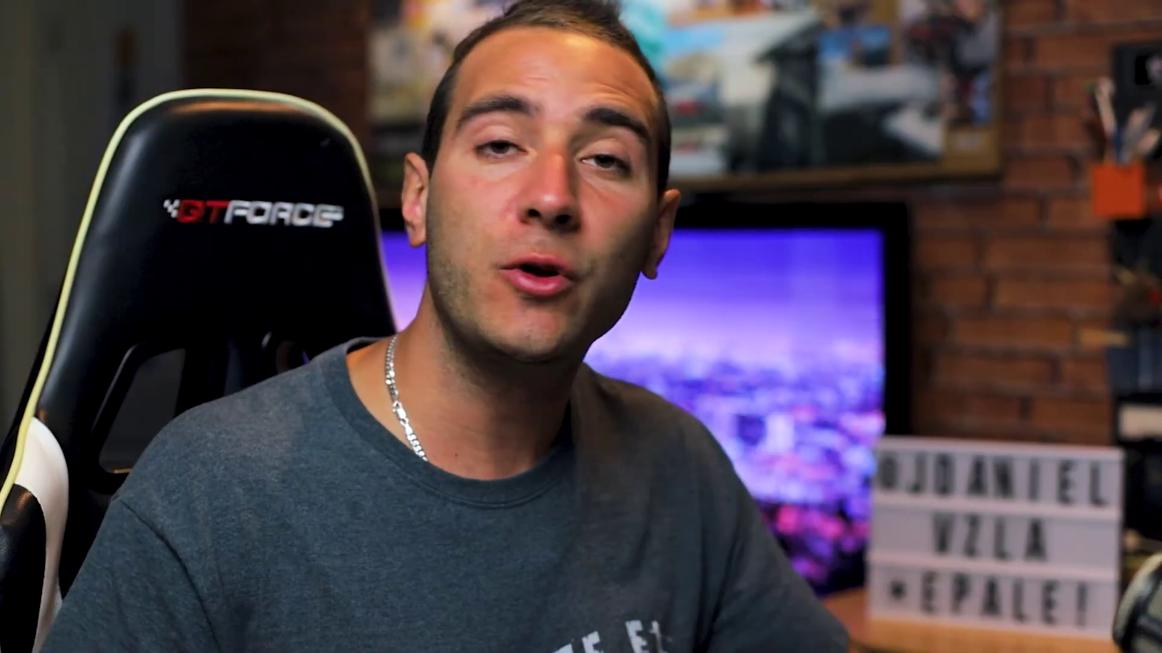